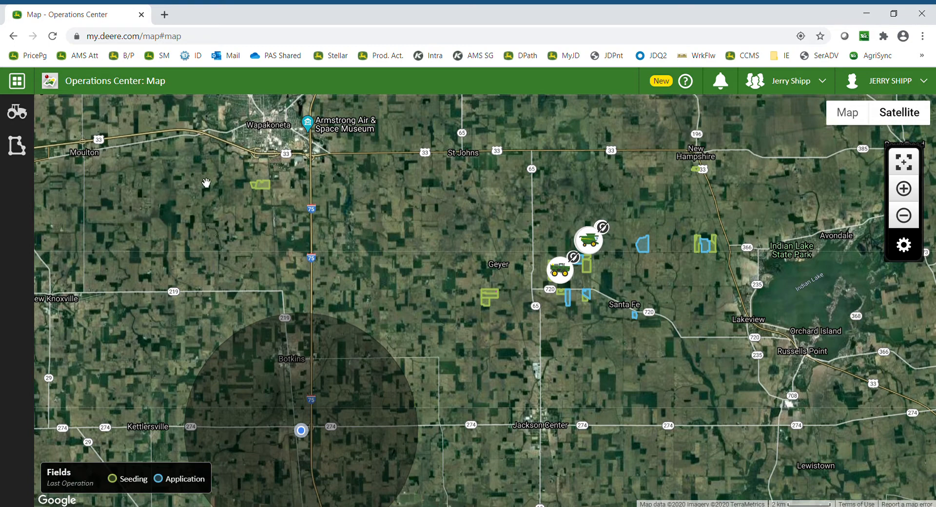
Open the Field Analyzer Beta tool from the tools list.
{"action": "left_click", "coordinate": [17, 81]}
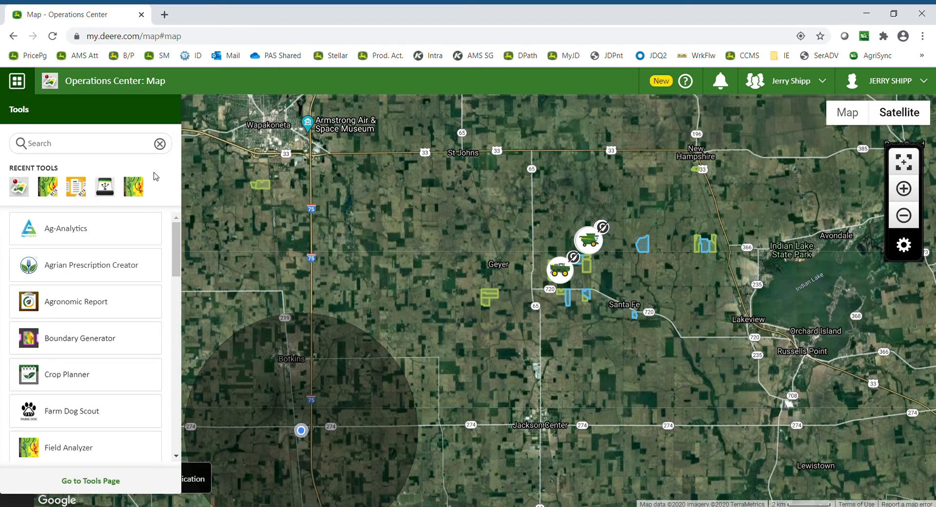
{"action": "left_click_drag", "start_coordinate": [176, 241], "coordinate": [180, 266]}
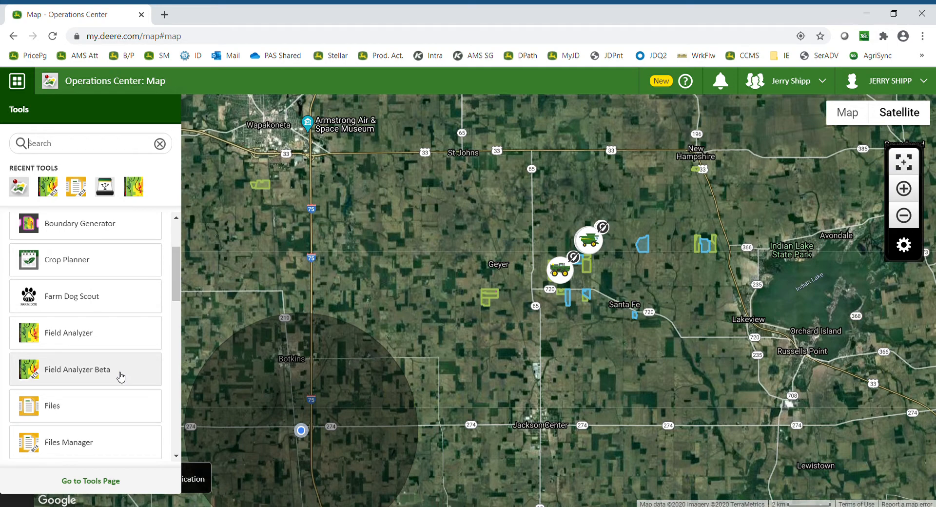
{"action": "left_click", "coordinate": [83, 376]}
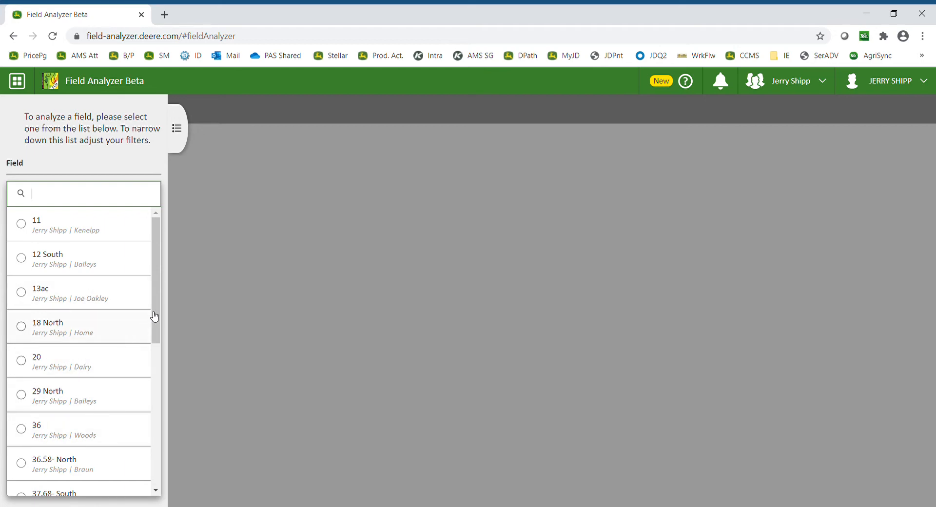
Select the field 36.58- North for analysis.
{"action": "left_click_drag", "start_coordinate": [157, 315], "coordinate": [157, 343]}
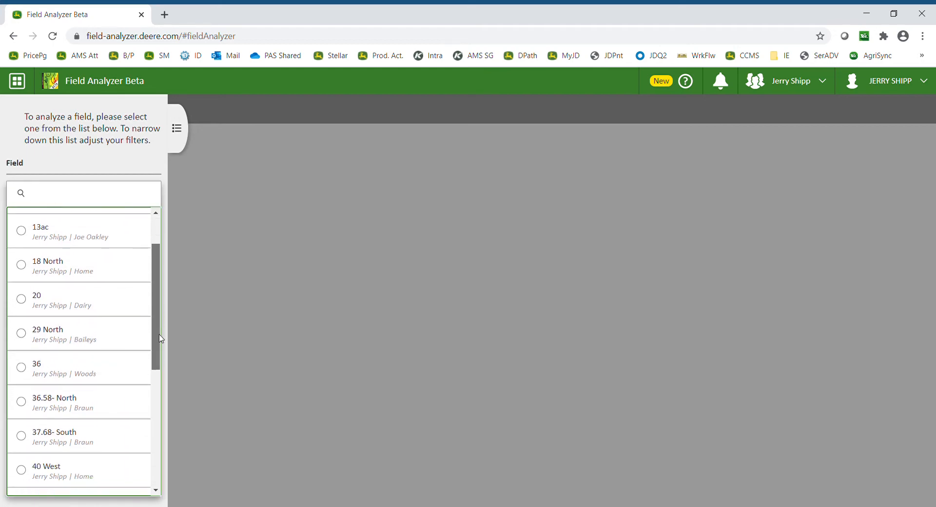
{"action": "left_click", "coordinate": [56, 411]}
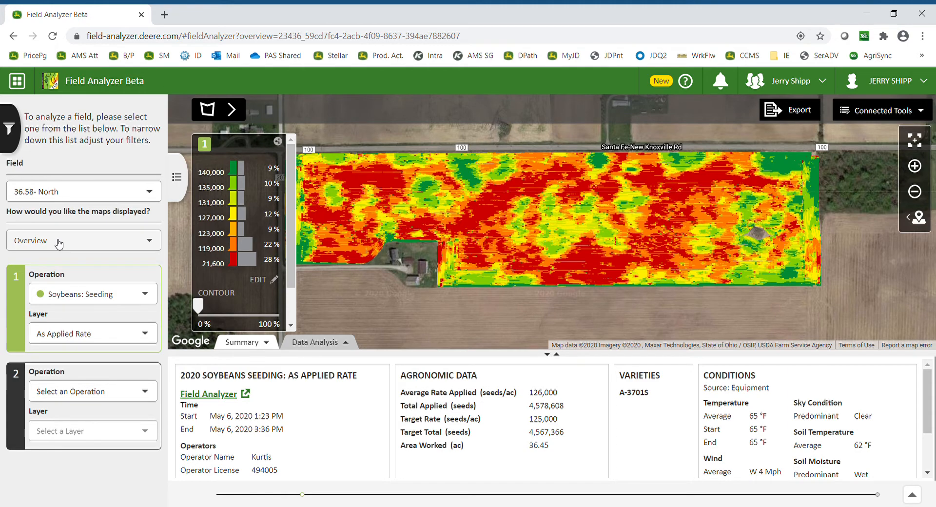
Show the field's flags on the map, then hide them again and close the filter panel.
{"action": "left_click", "coordinate": [10, 129]}
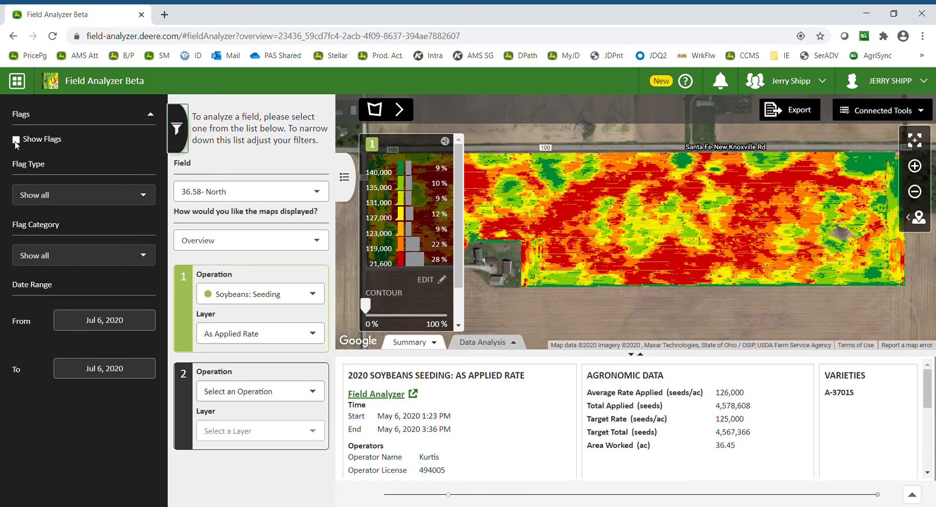
{"action": "left_click", "coordinate": [15, 141]}
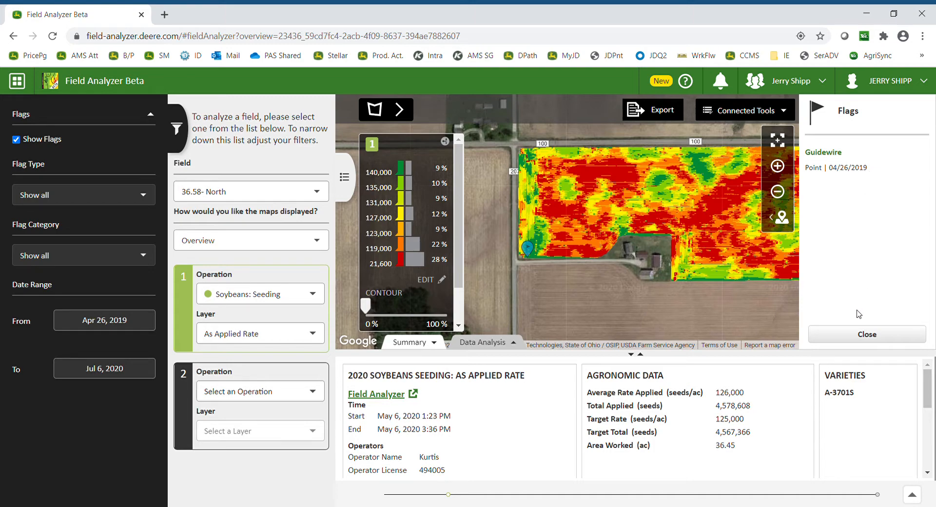
{"action": "left_click", "coordinate": [860, 336]}
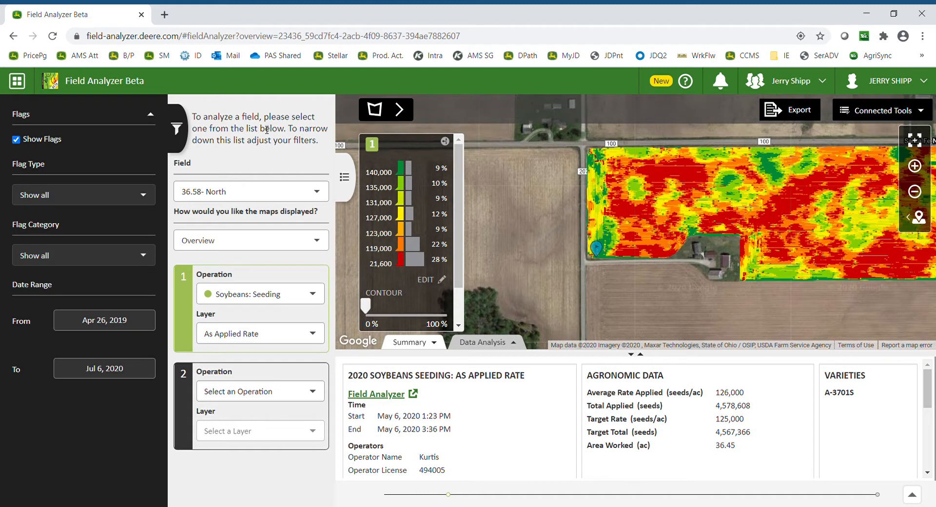
{"action": "left_click", "coordinate": [16, 140]}
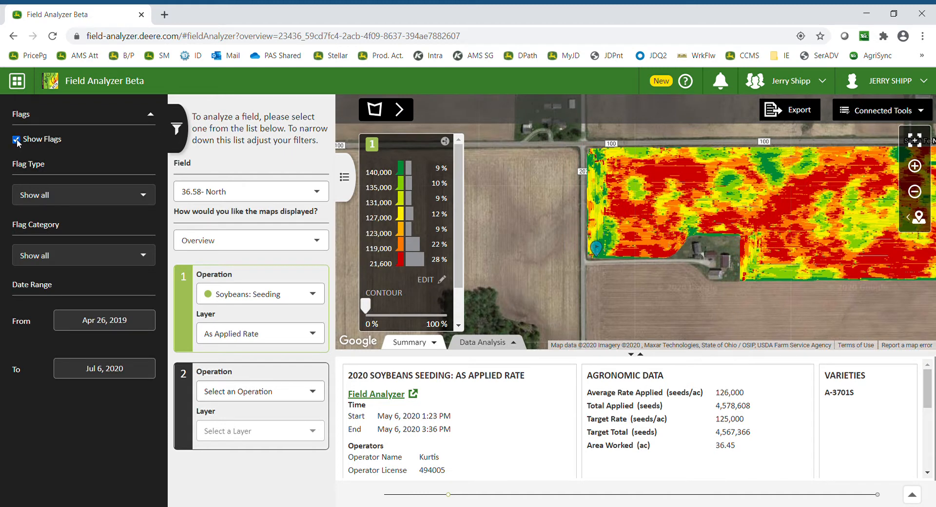
{"action": "left_click", "coordinate": [184, 134]}
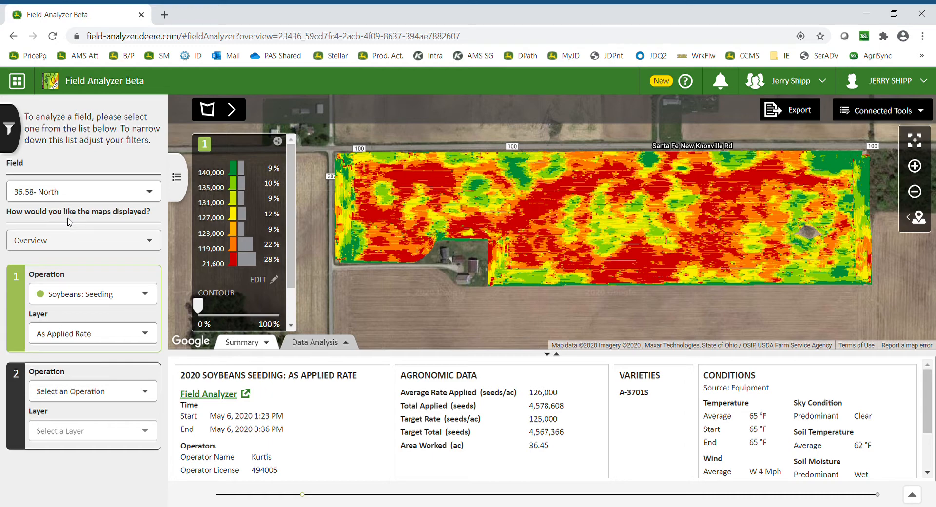
Switch the map display mode to Compare.
{"action": "left_click", "coordinate": [152, 241]}
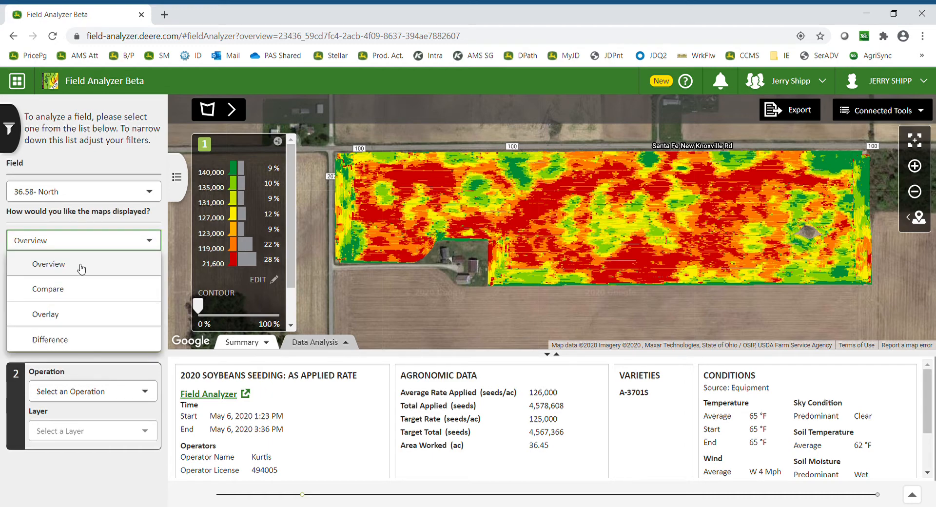
{"action": "left_click", "coordinate": [75, 290]}
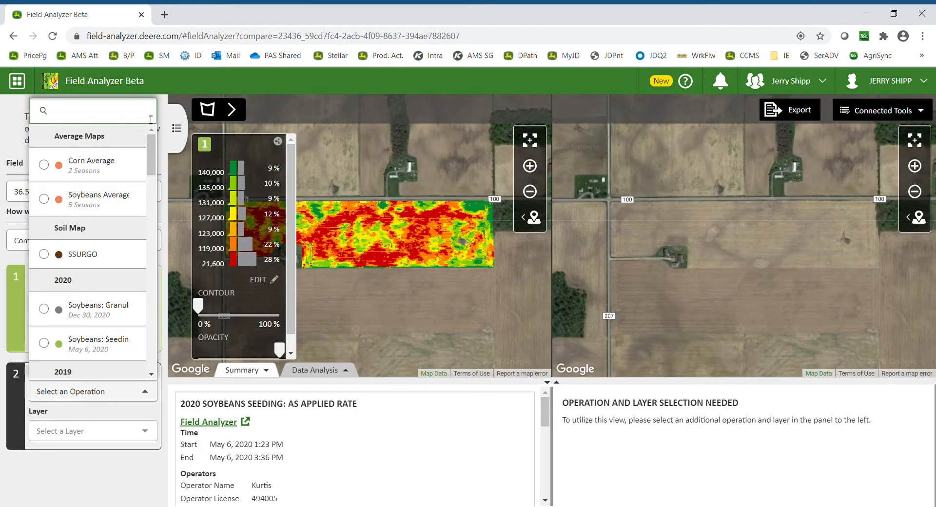
{"action": "left_click", "coordinate": [468, 328]}
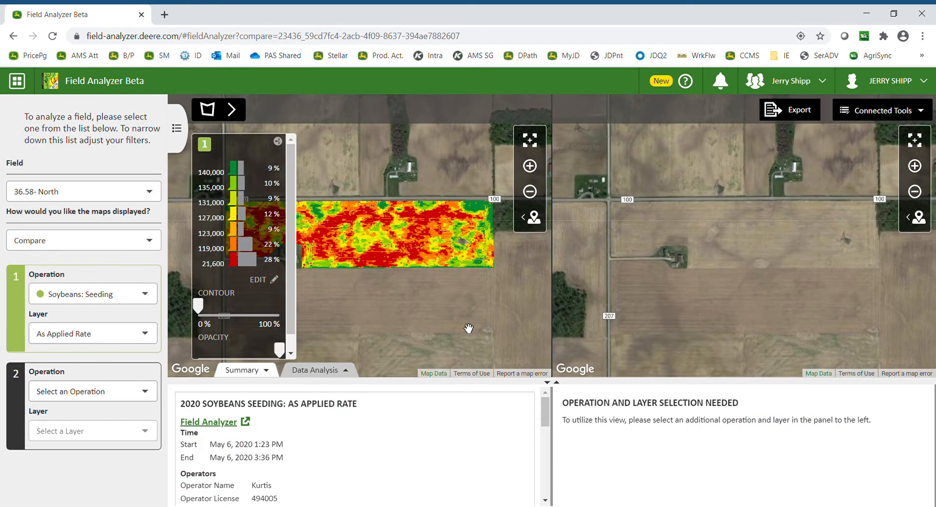
Switch the map display mode to Overlay.
{"action": "left_click", "coordinate": [141, 240]}
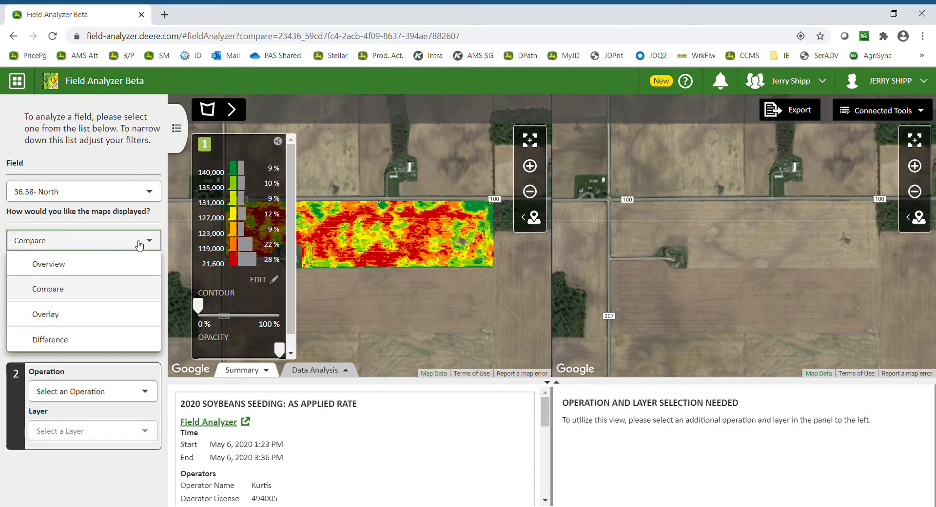
{"action": "left_click", "coordinate": [43, 315]}
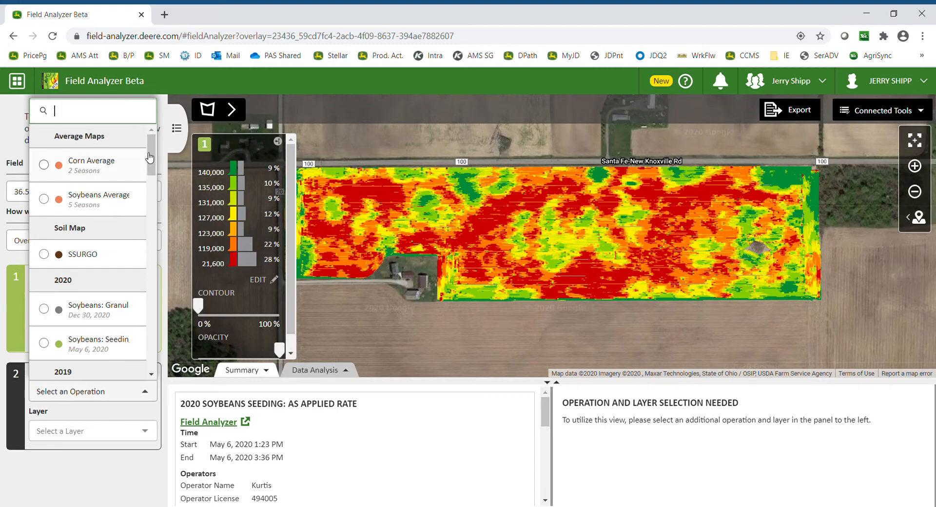
{"action": "left_click", "coordinate": [186, 190]}
Switch the map display mode to Difference.
{"action": "left_click", "coordinate": [83, 240]}
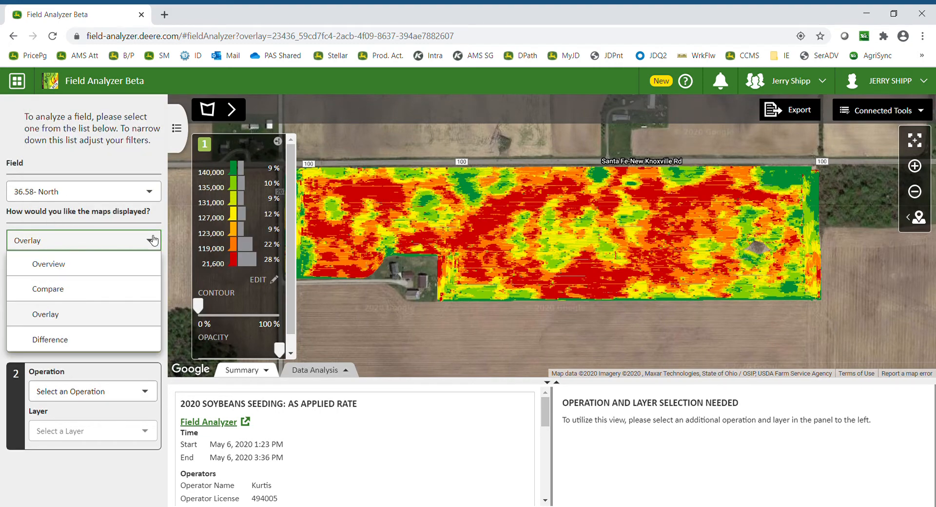
{"action": "left_click", "coordinate": [68, 347]}
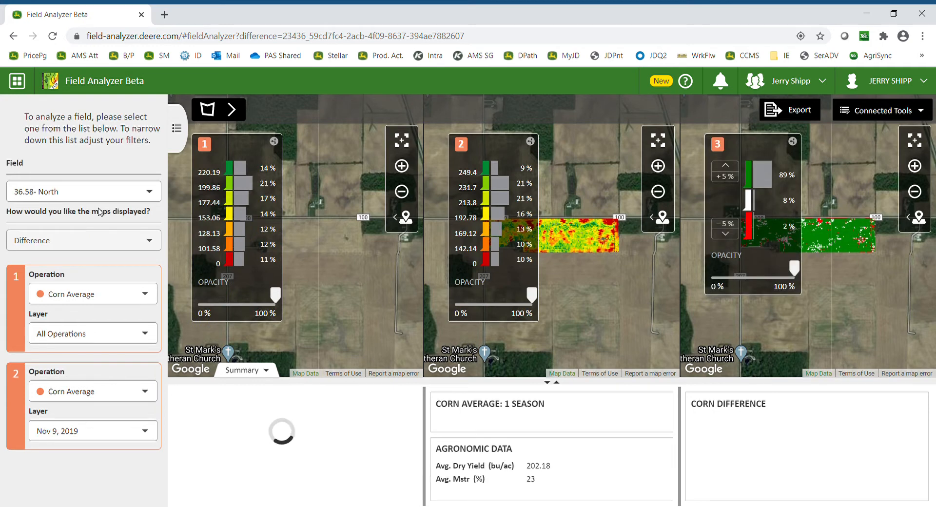
Return the map display mode to Overview.
{"action": "left_click", "coordinate": [128, 243]}
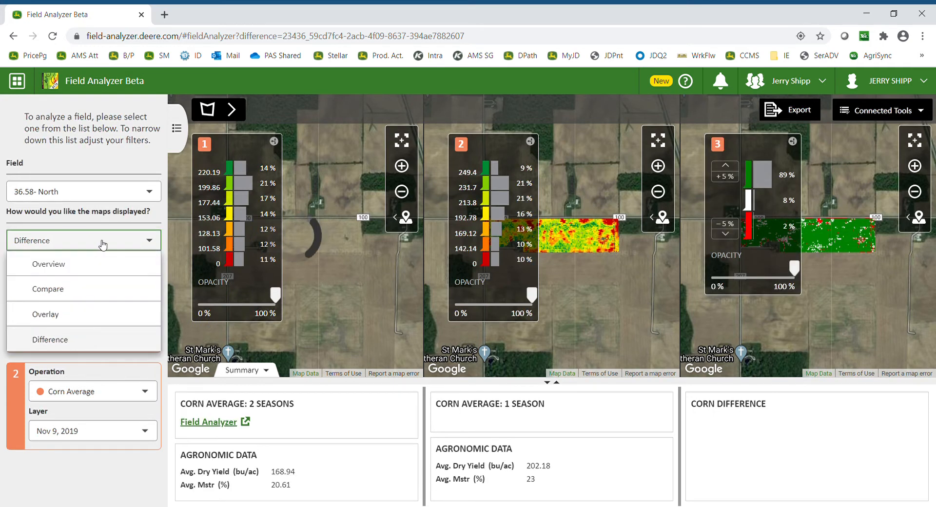
{"action": "left_click", "coordinate": [48, 264]}
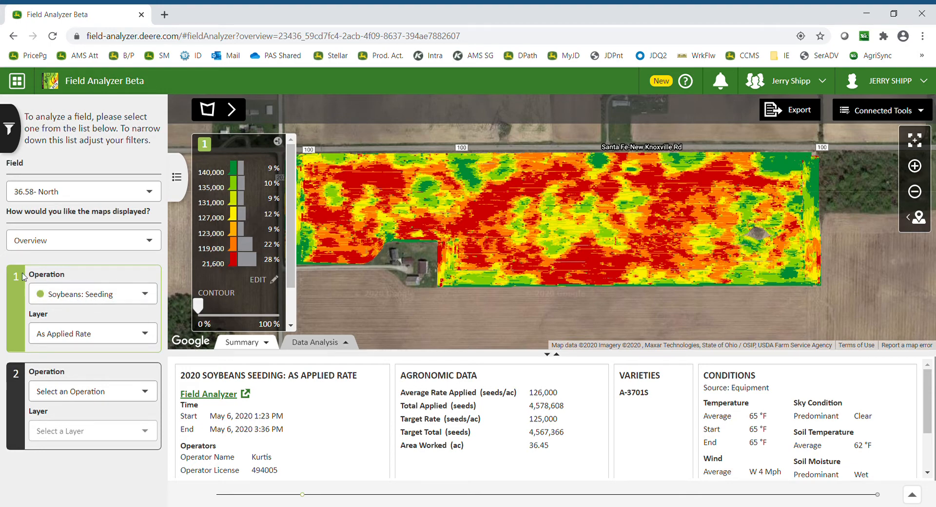
Display the SSURGO soil map as the first operation.
{"action": "left_click", "coordinate": [155, 294]}
{"action": "scroll", "coordinate": [154, 343], "scroll_direction": "down", "scroll_amount": 2}
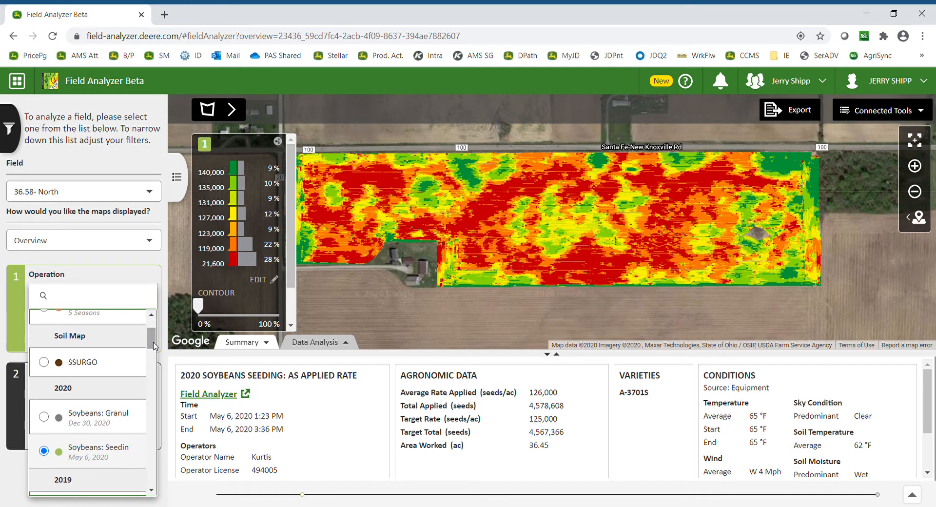
{"action": "left_click", "coordinate": [75, 369]}
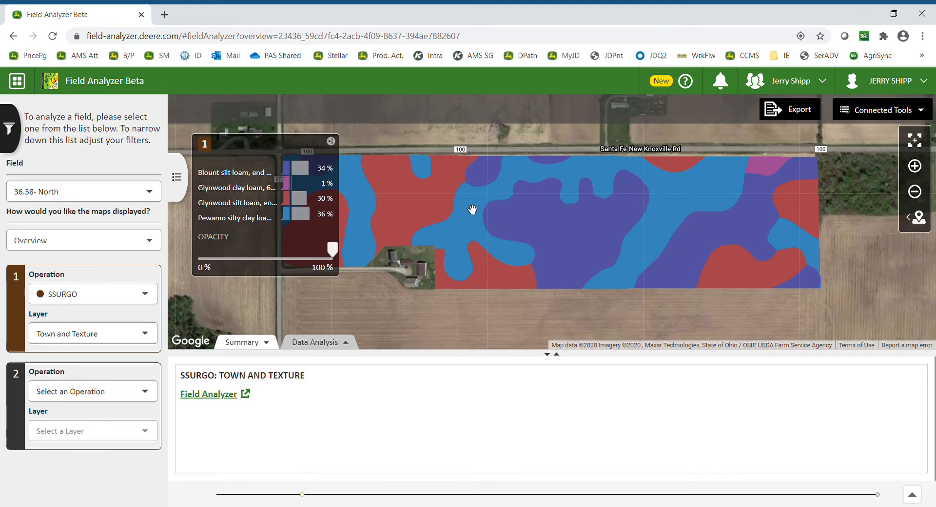
Collapse the soil map legend.
{"action": "left_click_drag", "start_coordinate": [472, 211], "coordinate": [546, 213]}
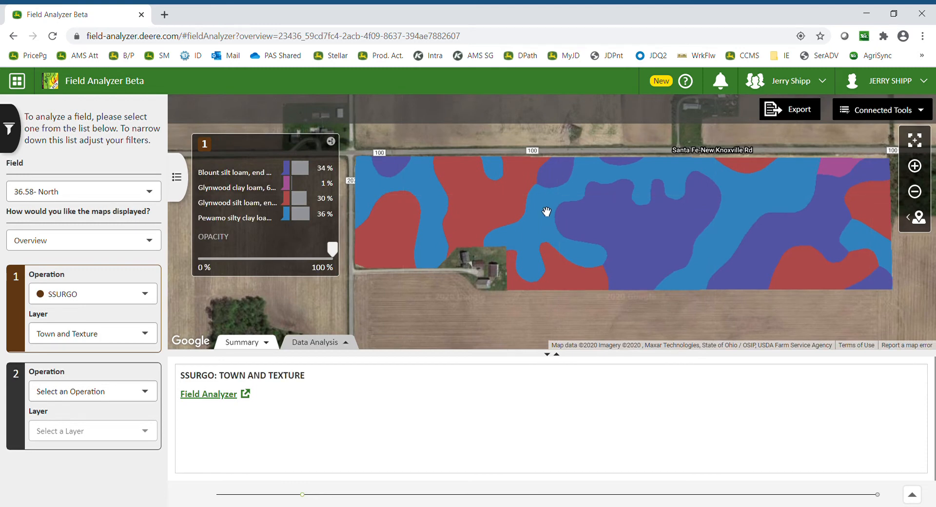
{"action": "left_click", "coordinate": [330, 142]}
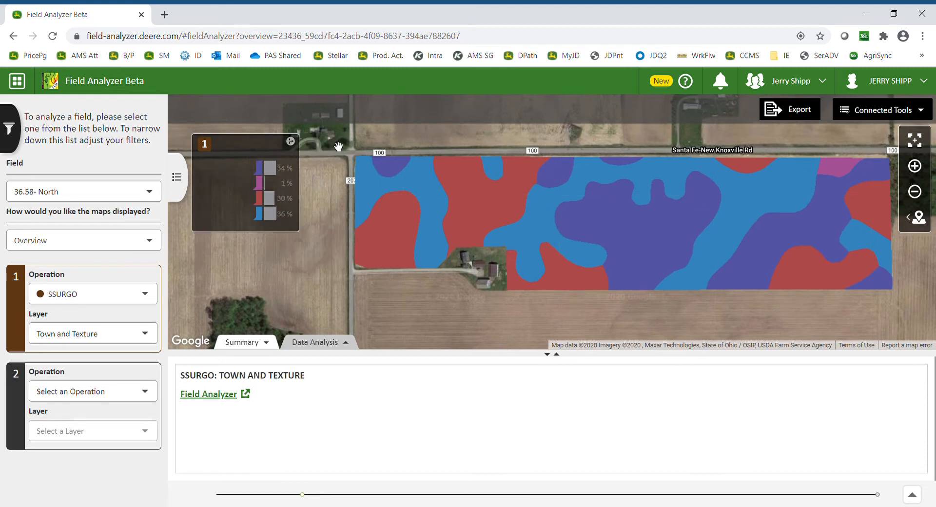
Switch the first operation back to Soybeans: Seeding and expand its legend.
{"action": "left_click", "coordinate": [134, 299]}
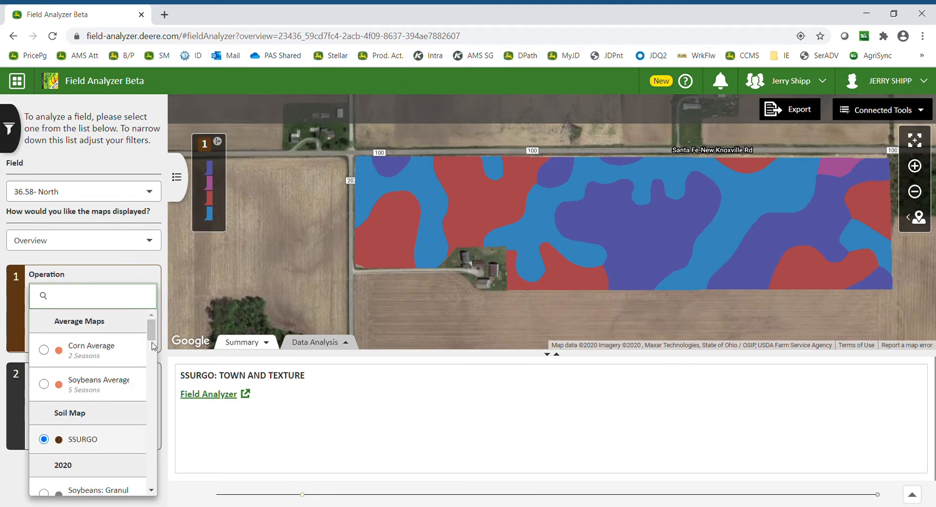
{"action": "scroll", "coordinate": [114, 385], "scroll_direction": "down", "scroll_amount": 3}
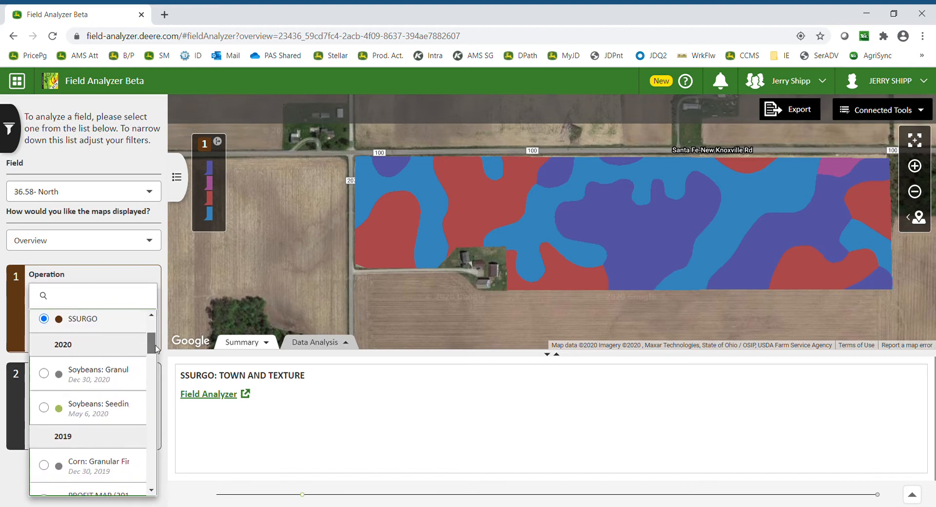
{"action": "left_click", "coordinate": [108, 399]}
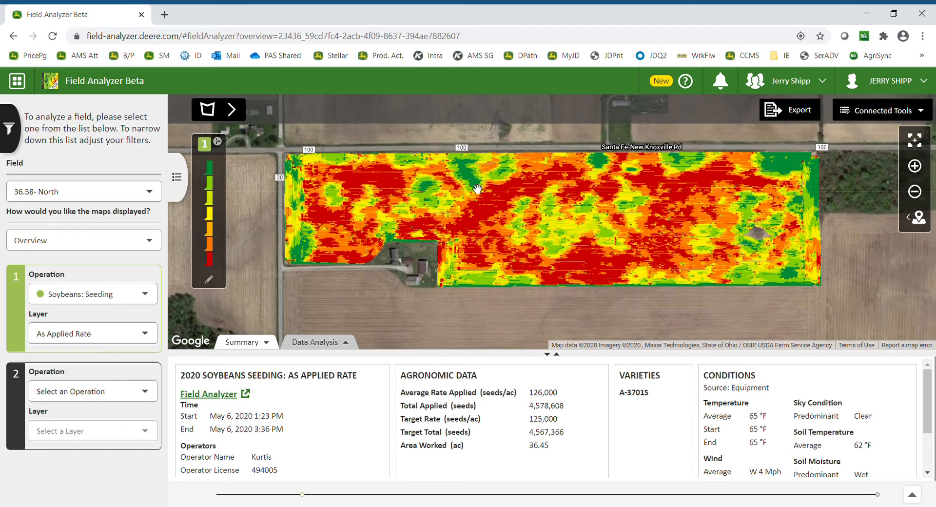
{"action": "left_click", "coordinate": [218, 142]}
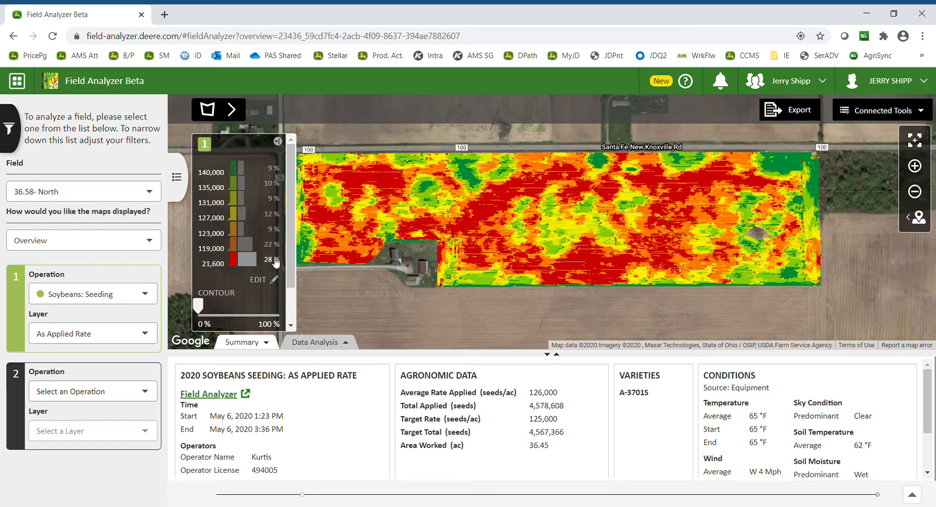
Isolate the 131,000 seeding rate range on the map, then show all ranges again.
{"action": "left_click", "coordinate": [239, 202]}
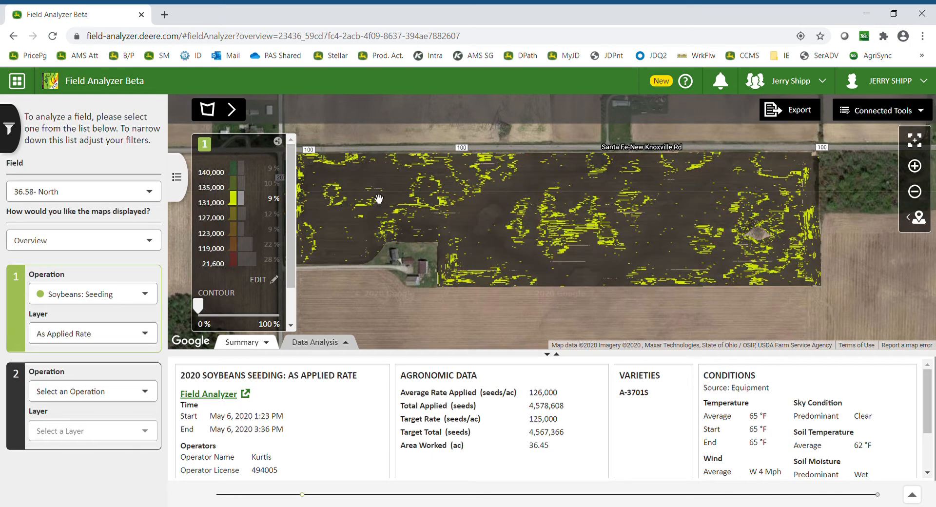
{"action": "left_click", "coordinate": [239, 202]}
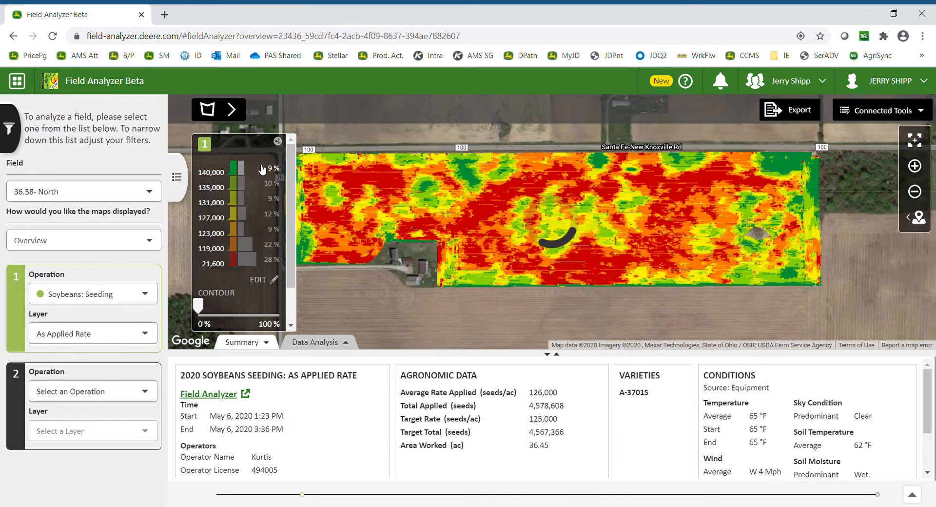
Open the legend editor and add four more breakpoints.
{"action": "left_click", "coordinate": [274, 281]}
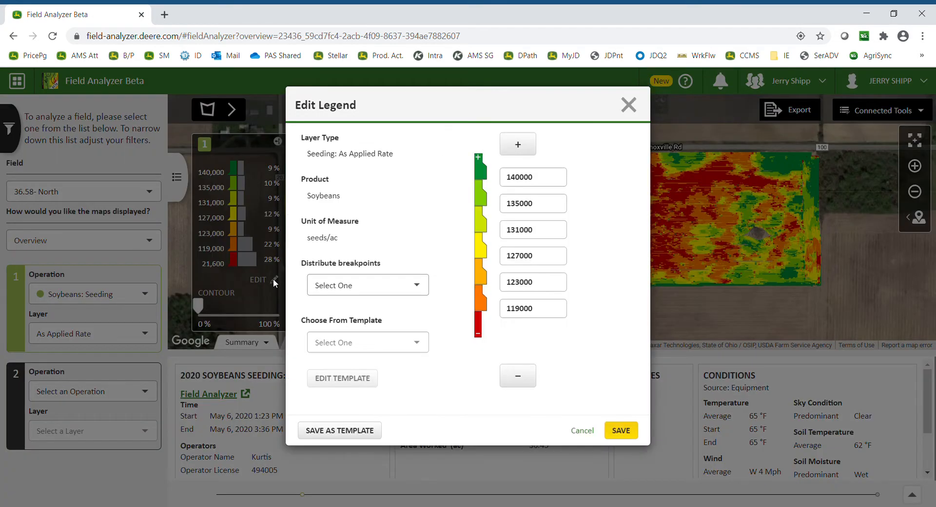
{"action": "left_click", "coordinate": [530, 145]}
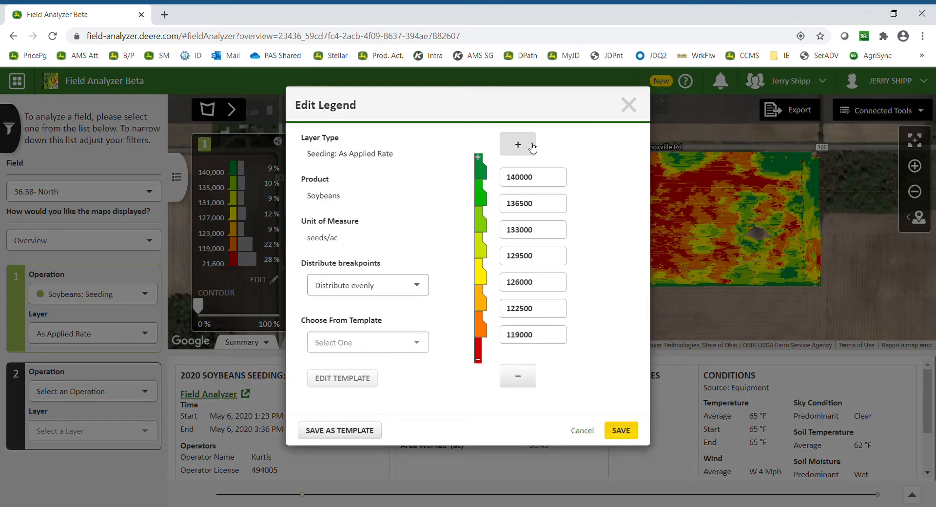
{"action": "left_click", "coordinate": [531, 147]}
{"action": "left_click", "coordinate": [532, 146]}
{"action": "left_click", "coordinate": [532, 146]}
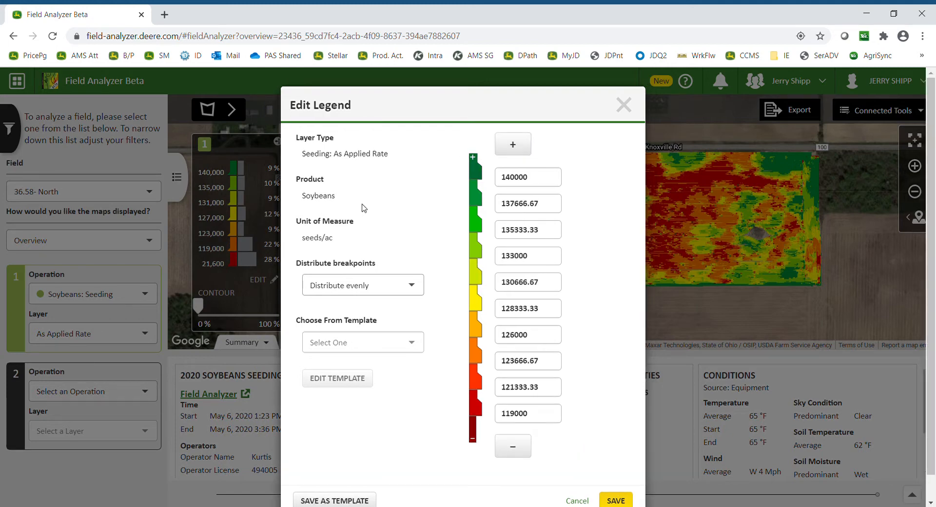
Set the top legend breakpoint to 150000.
{"action": "double_click", "coordinate": [535, 183]}
{"action": "key", "text": "BackSpace"}
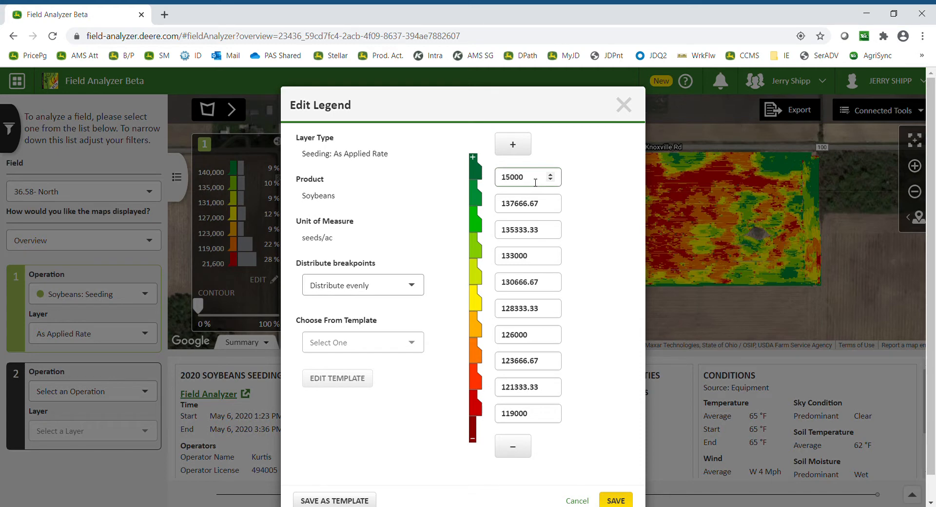
{"action": "left_click", "coordinate": [634, 199]}
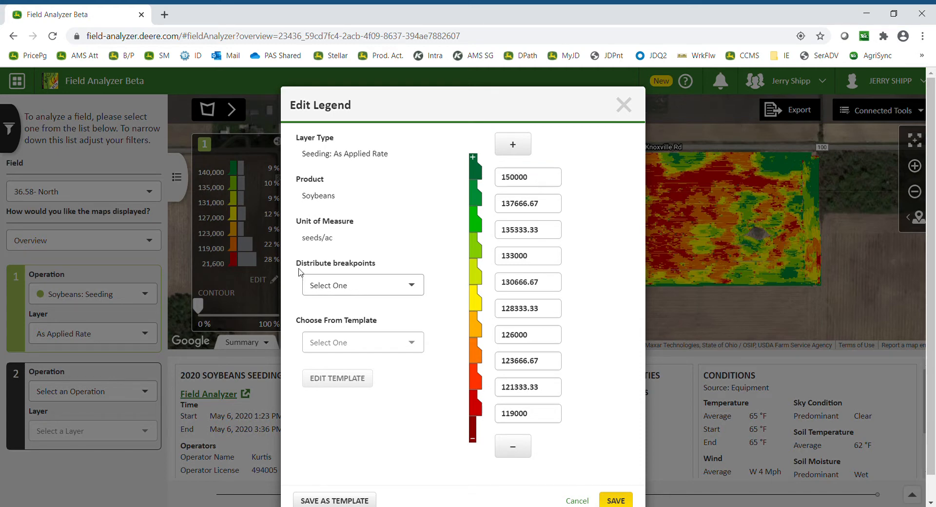
Distribute the legend breakpoints evenly and save the legend.
{"action": "left_click", "coordinate": [349, 290]}
{"action": "left_click", "coordinate": [349, 308]}
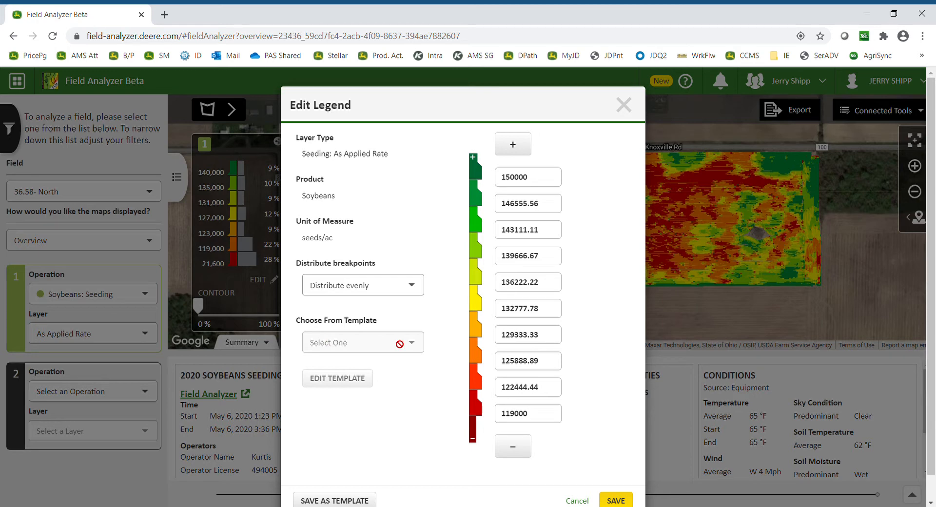
{"action": "left_click", "coordinate": [615, 500]}
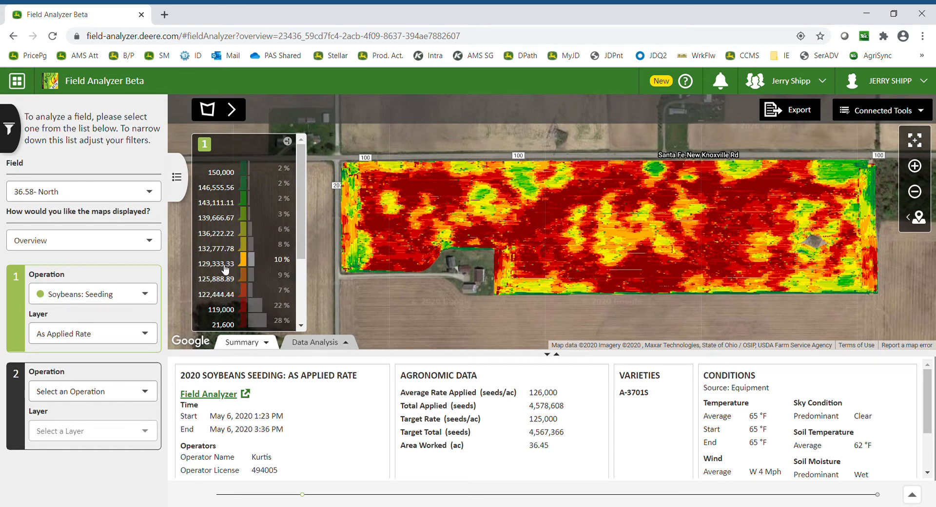
Collapse the map legend to its color bar, then hide and restore the summary panel below the map.
{"action": "left_click", "coordinate": [288, 141]}
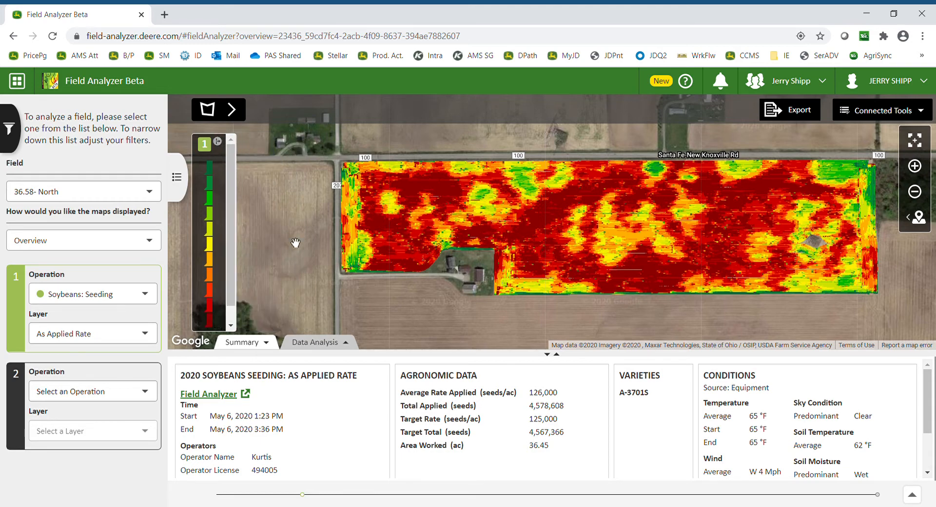
{"action": "left_click", "coordinate": [247, 343]}
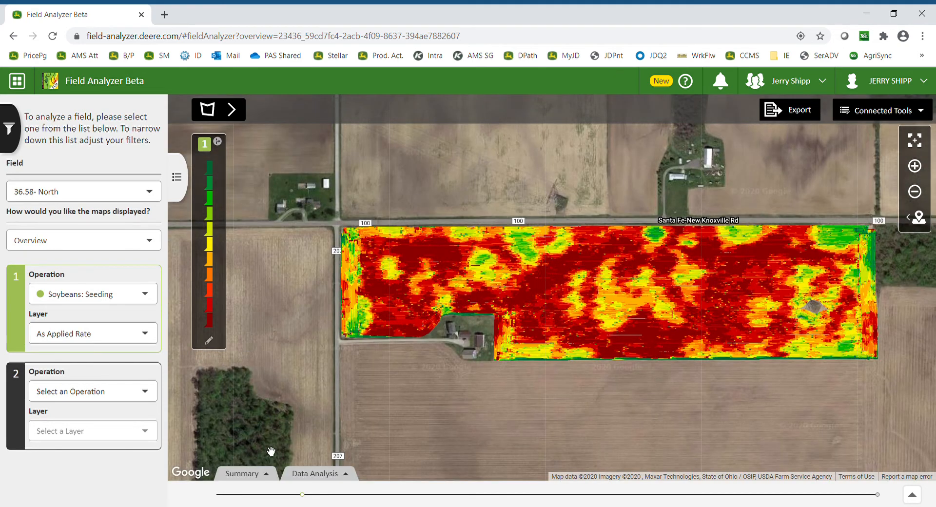
{"action": "left_click", "coordinate": [242, 473]}
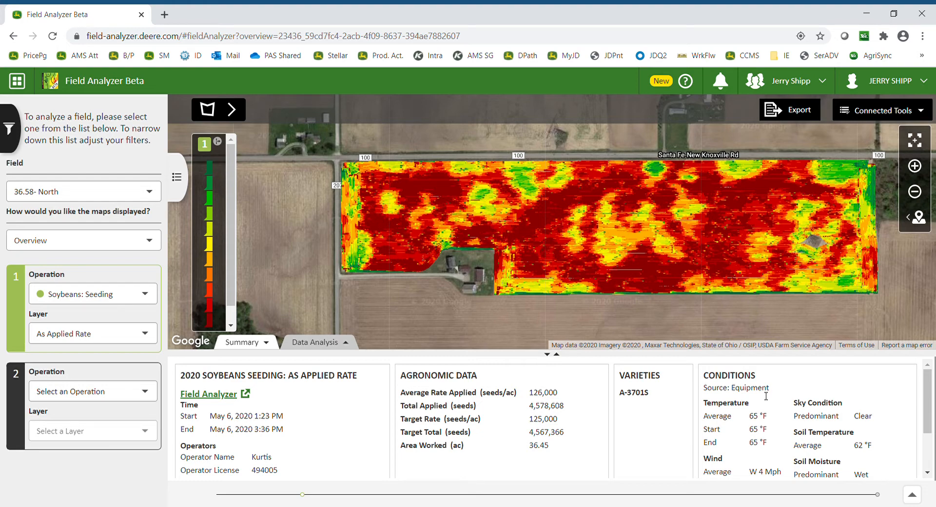
Draw a freehand polygon around an area in the upper middle of the field to select it.
{"action": "left_click_drag", "start_coordinate": [925, 392], "coordinate": [934, 429]}
{"action": "scroll", "coordinate": [412, 365], "scroll_direction": "up", "scroll_amount": 3}
{"action": "left_click", "coordinate": [233, 116]}
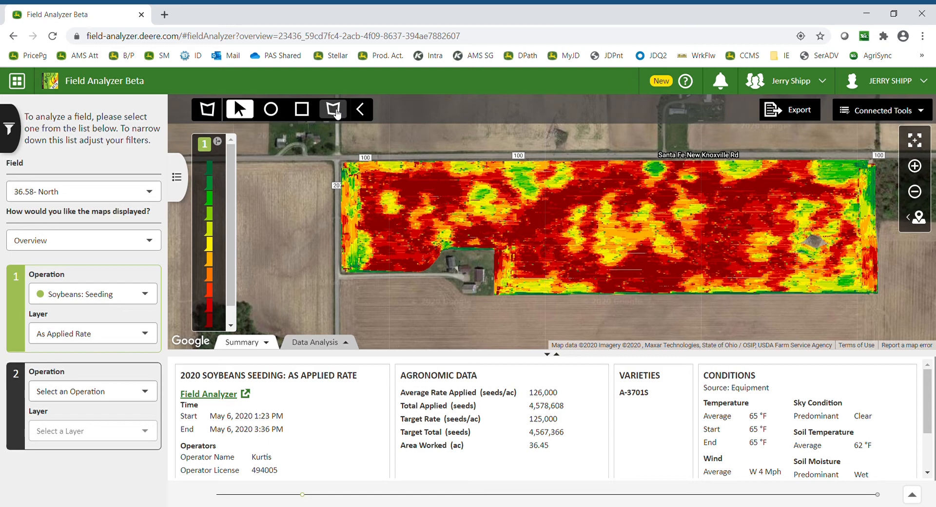
{"action": "left_click", "coordinate": [336, 111]}
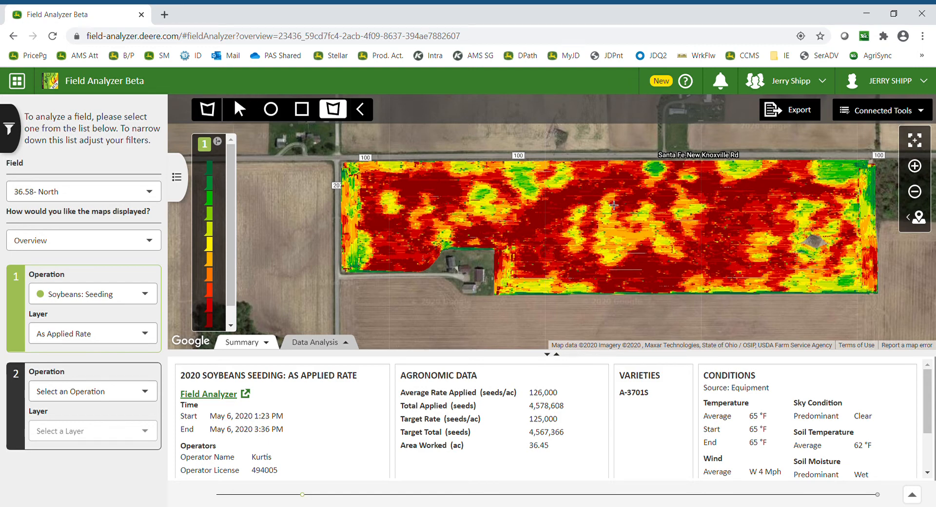
{"action": "left_click", "coordinate": [557, 239]}
{"action": "left_click", "coordinate": [586, 210]}
{"action": "left_click", "coordinate": [590, 180]}
{"action": "left_click", "coordinate": [550, 185]}
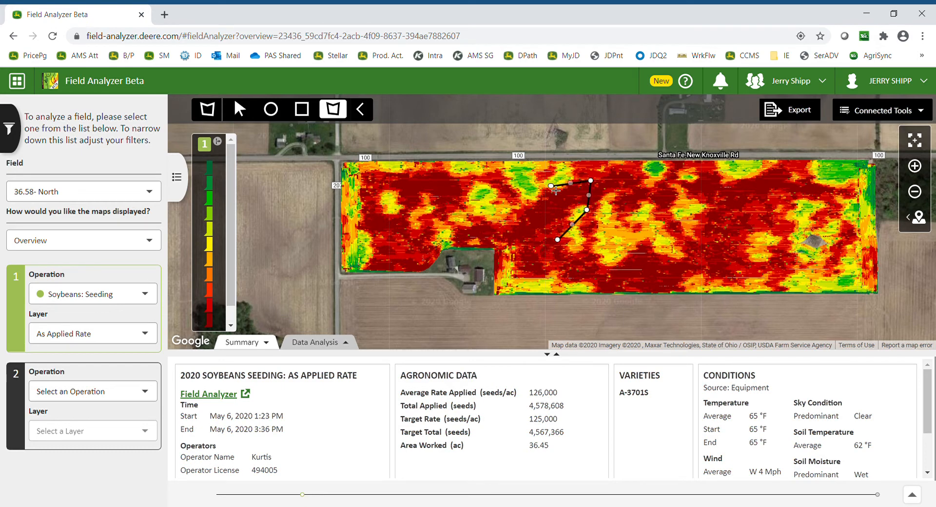
{"action": "left_click", "coordinate": [514, 214]}
{"action": "left_click", "coordinate": [512, 244]}
{"action": "left_click", "coordinate": [557, 240]}
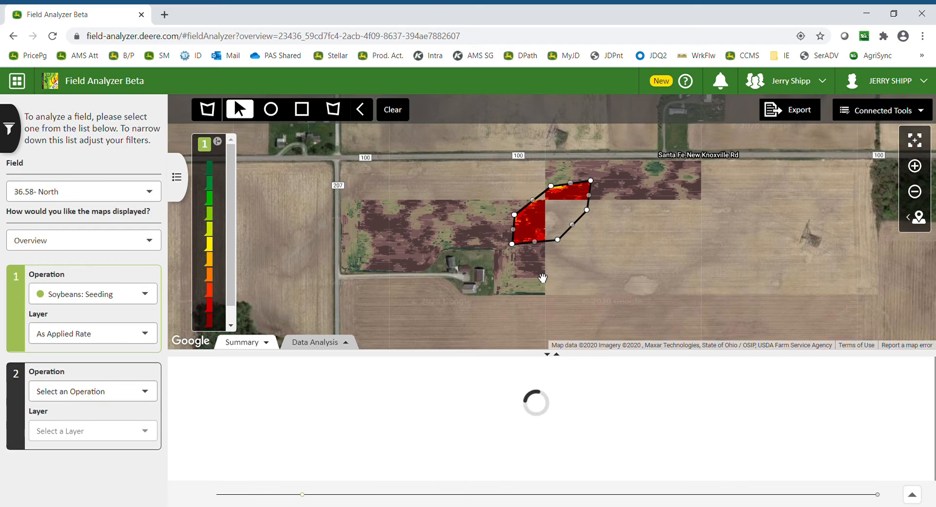
Compare the selected area's start and end times with the full operation, then clear the polygon selection.
{"action": "mouse_move", "coordinate": [552, 350]}
{"action": "left_mouse_down"}
{"action": "mouse_move", "coordinate": [551, 219]}
{"action": "mouse_move", "coordinate": [562, 352]}
{"action": "left_mouse_up"}
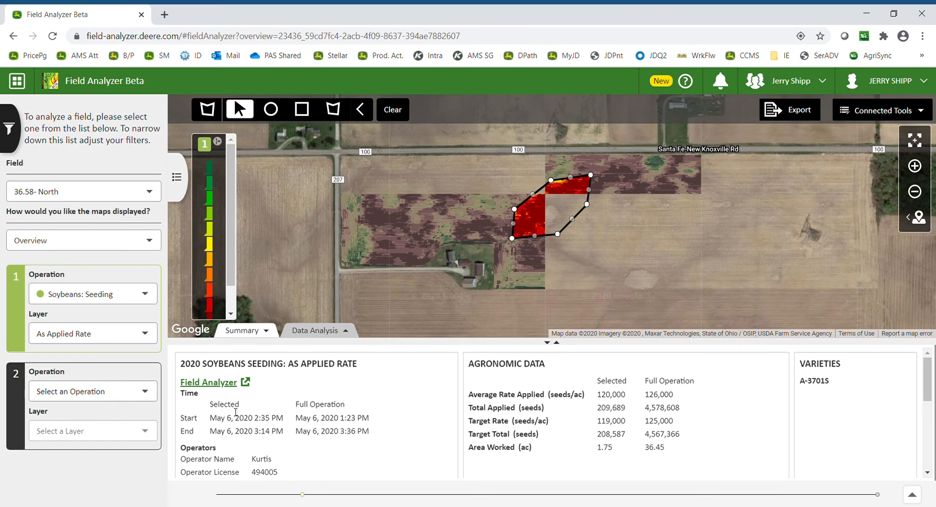
{"action": "left_click_drag", "start_coordinate": [218, 419], "coordinate": [276, 418]}
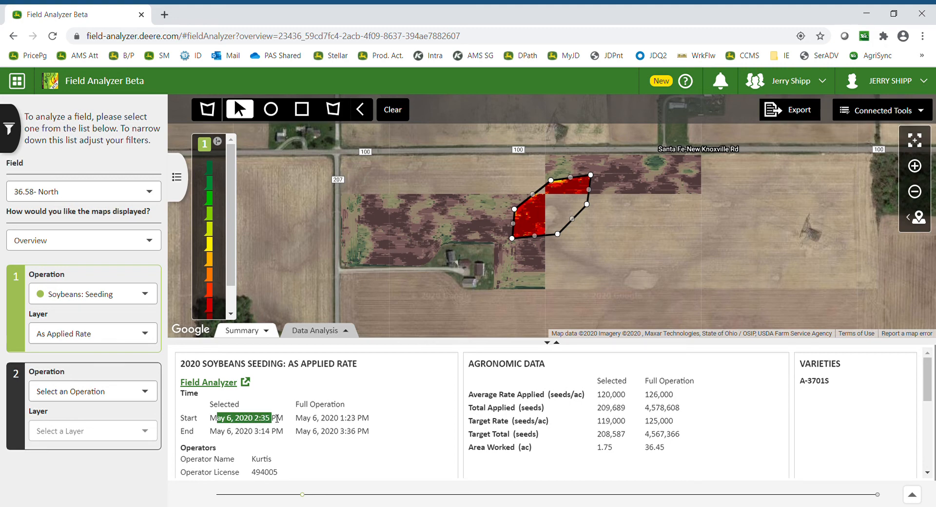
{"action": "left_click_drag", "start_coordinate": [341, 419], "coordinate": [366, 420]}
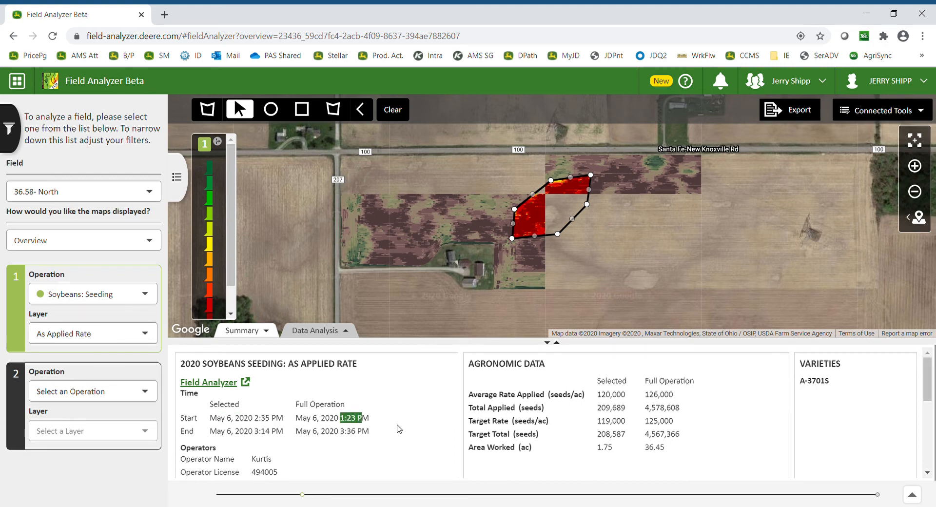
{"action": "left_click", "coordinate": [391, 427]}
{"action": "left_click", "coordinate": [393, 112]}
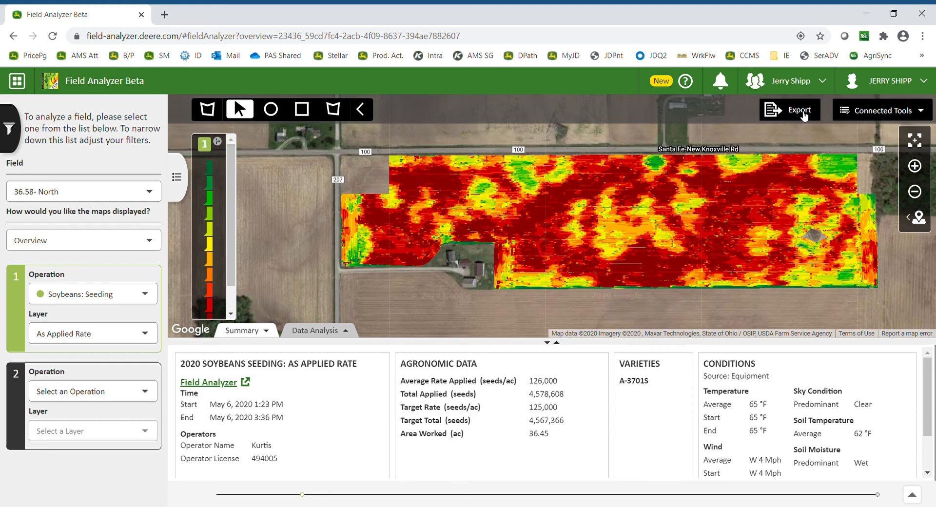
Export the field summary as a PDF report and open the downloaded file.
{"action": "left_click", "coordinate": [793, 114]}
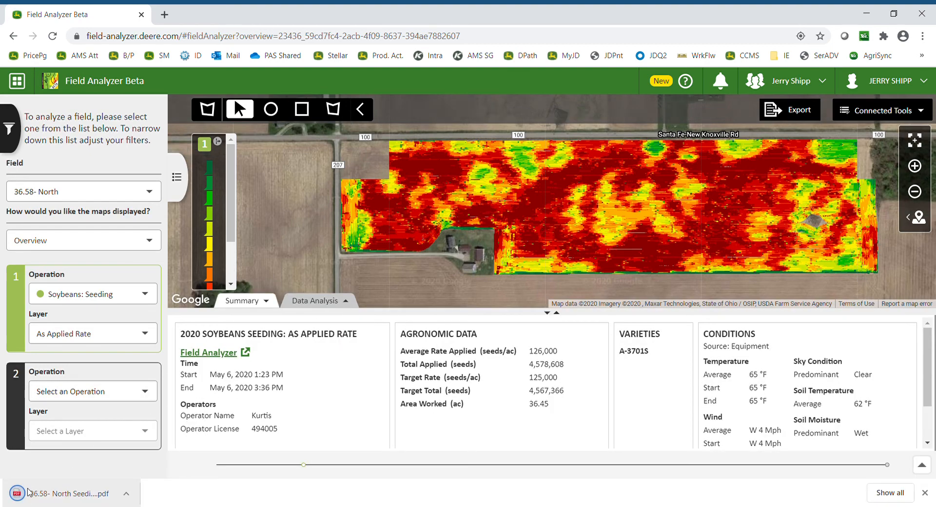
{"action": "left_click", "coordinate": [39, 494]}
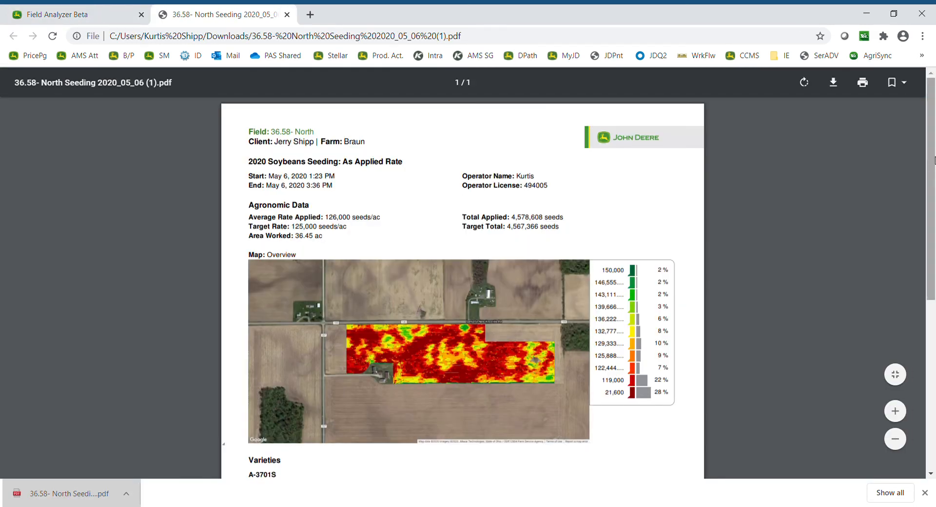
{"action": "left_click_drag", "start_coordinate": [931, 156], "coordinate": [888, 98]}
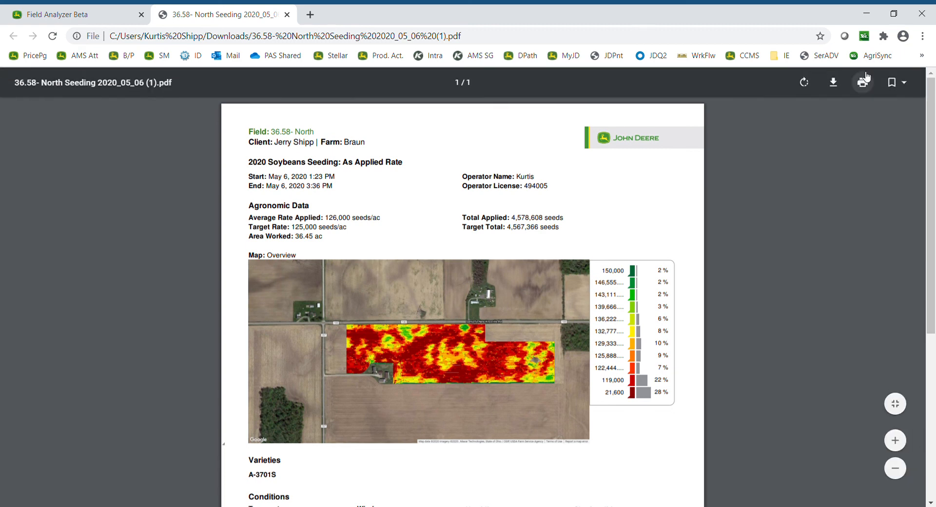
Open the print dialog for the PDF report, cancel it, and close the PDF tab.
{"action": "left_click", "coordinate": [863, 81]}
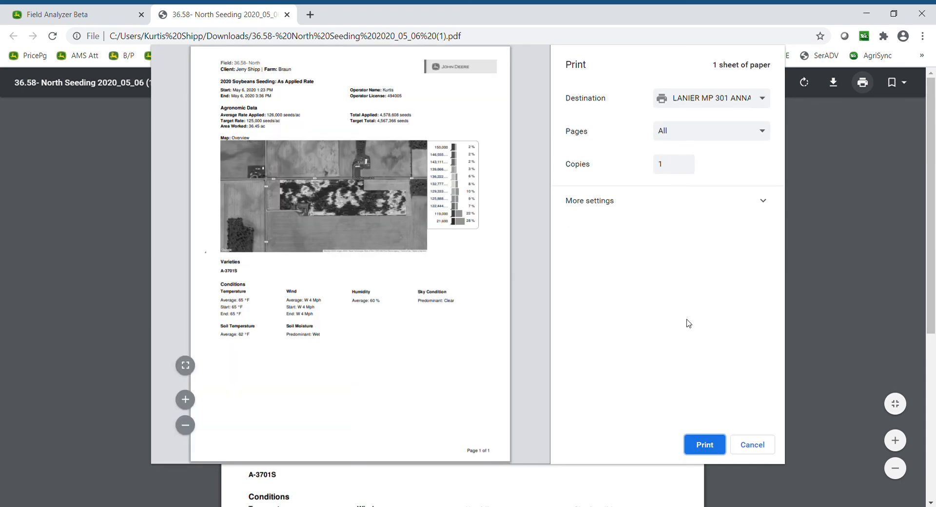
{"action": "left_click", "coordinate": [754, 443]}
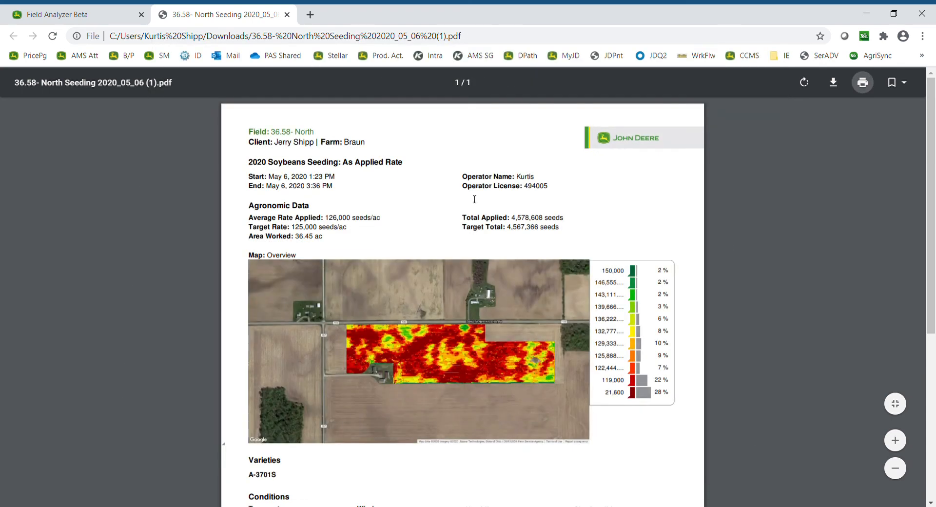
{"action": "left_click", "coordinate": [288, 16]}
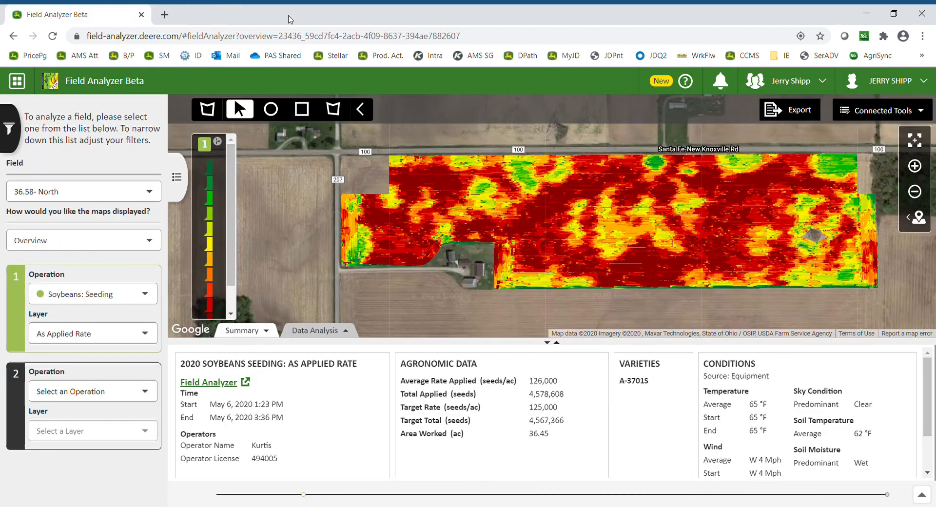
Open the base map type options to choose between Map and Satellite.
{"action": "left_click", "coordinate": [907, 219]}
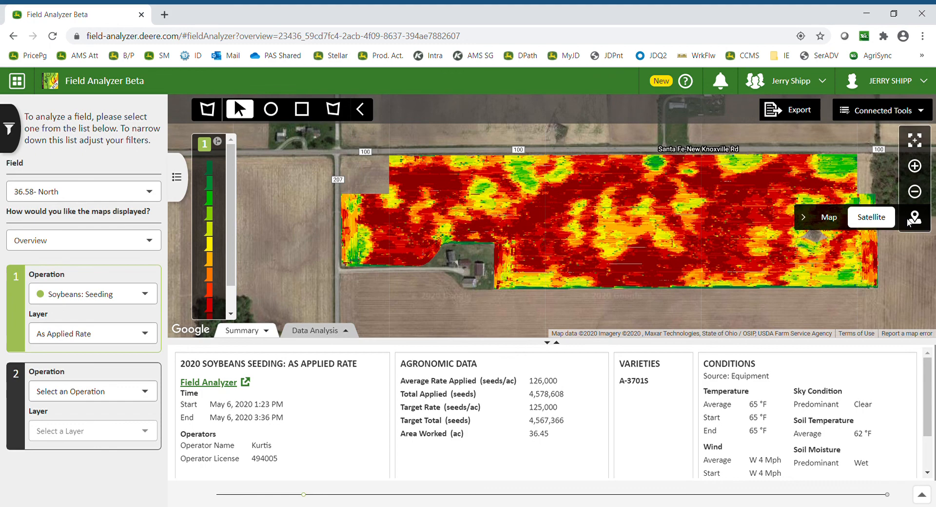